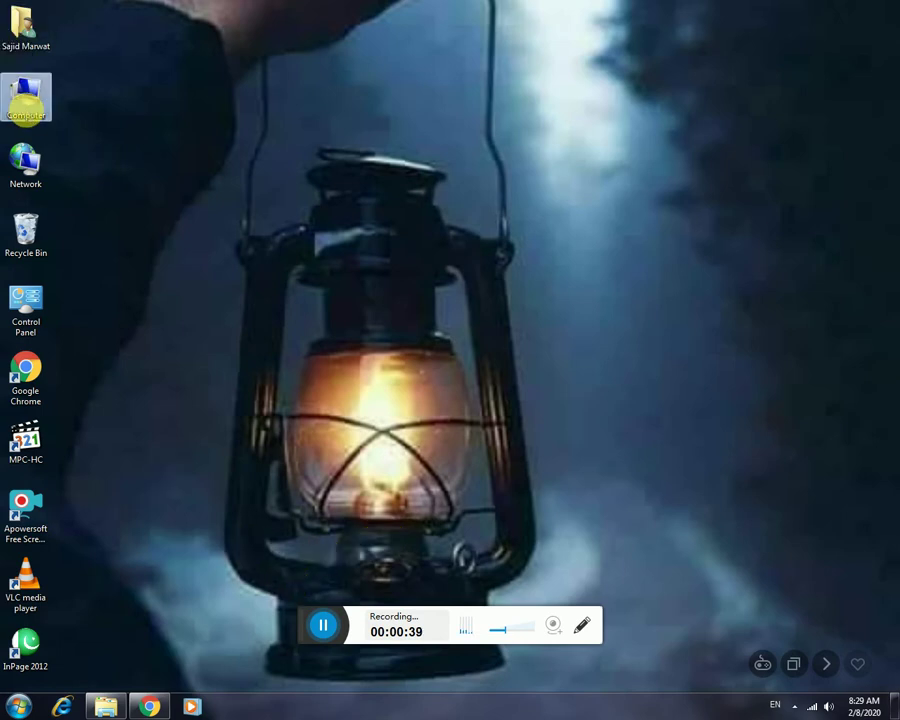
- Open C:\Program Files\Common Files\microsoft shared\ink, look inside its ar-SA folder, and return to the ink folder
double_click(36, 116)
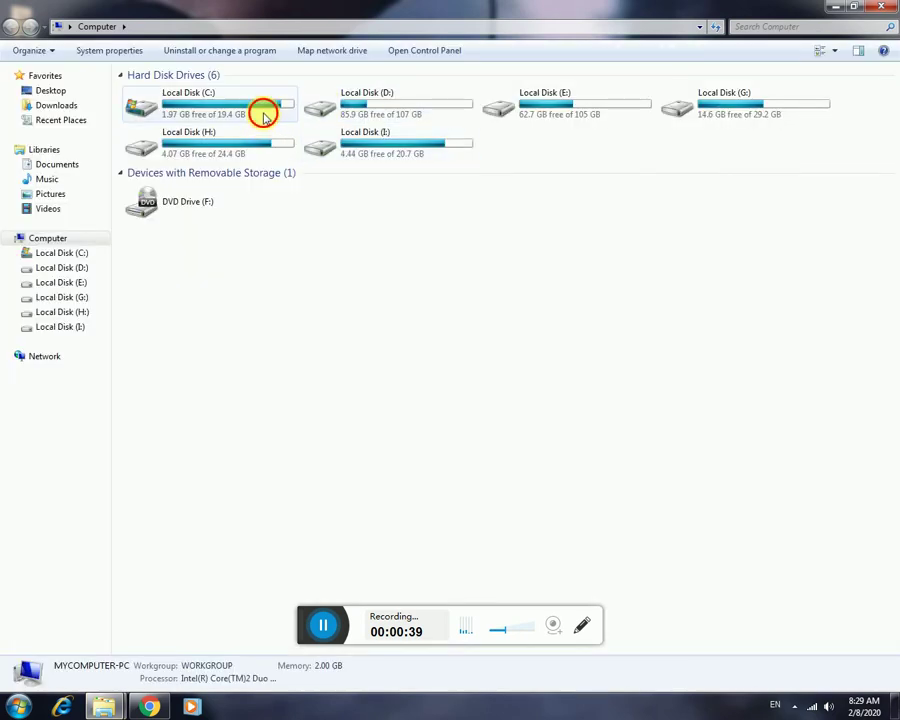
click(263, 108)
double_click(263, 108)
click(390, 136)
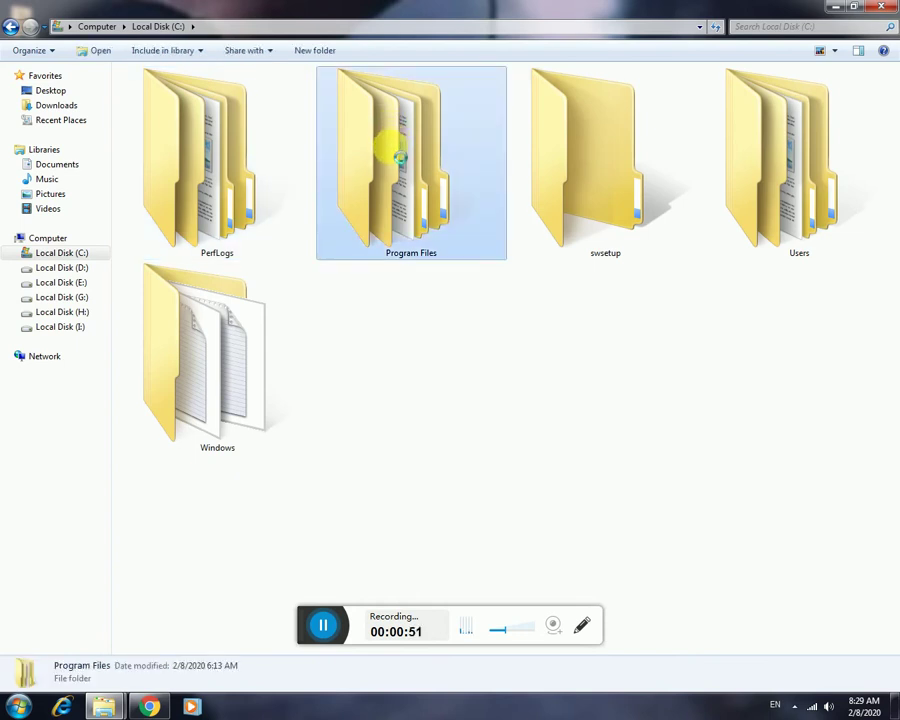
double_click(395, 148)
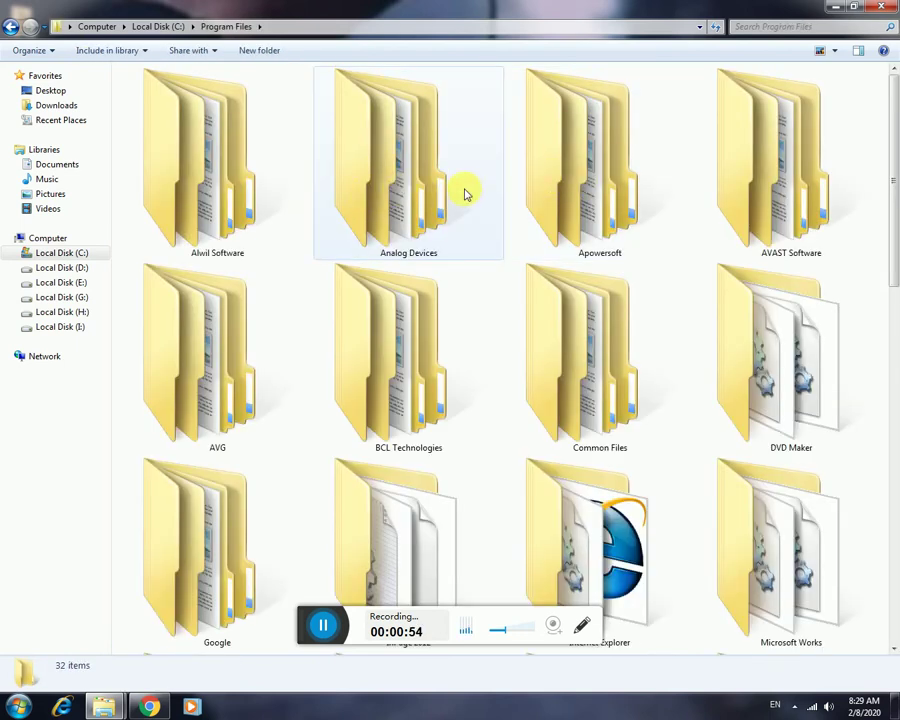
double_click(621, 402)
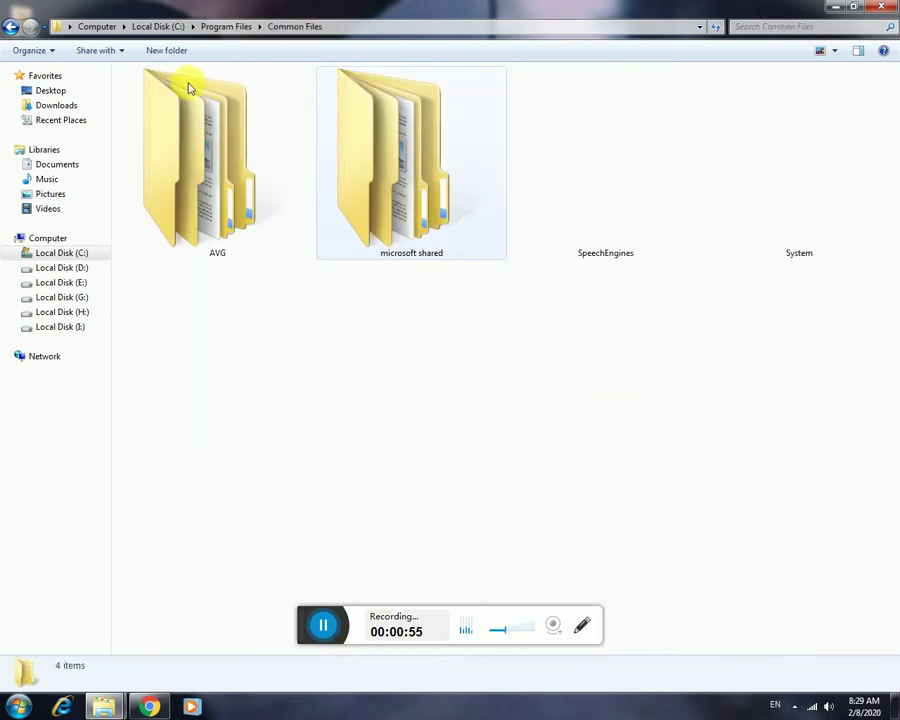
double_click(415, 180)
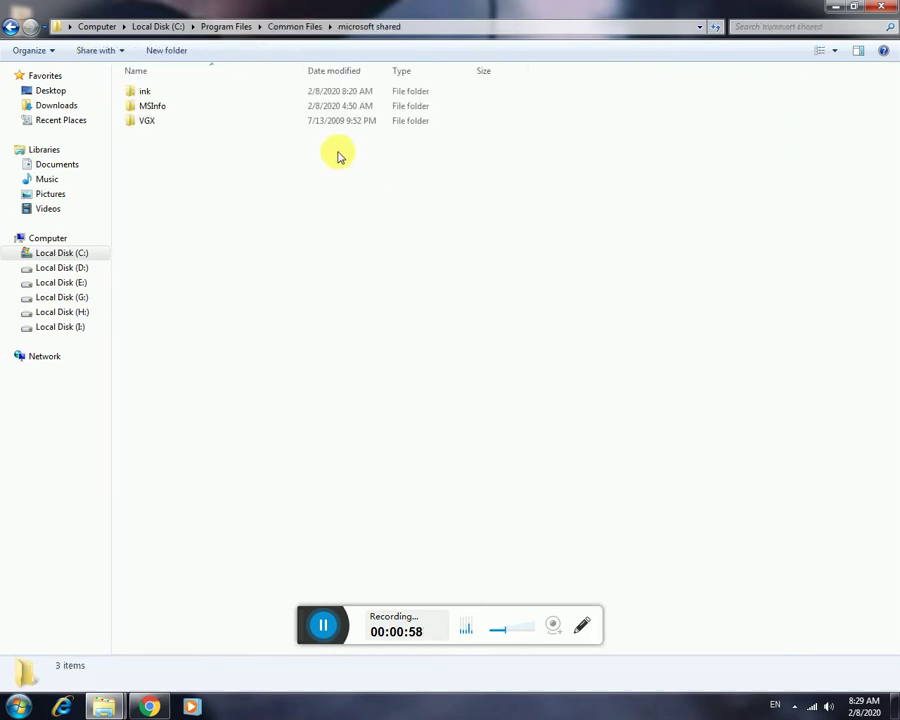
double_click(187, 90)
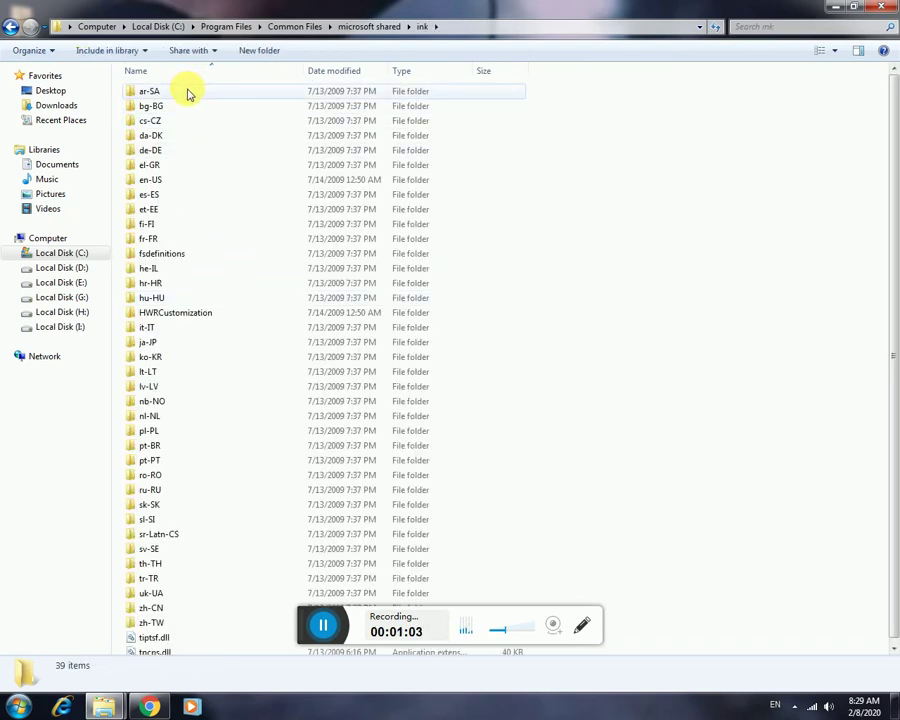
double_click(187, 91)
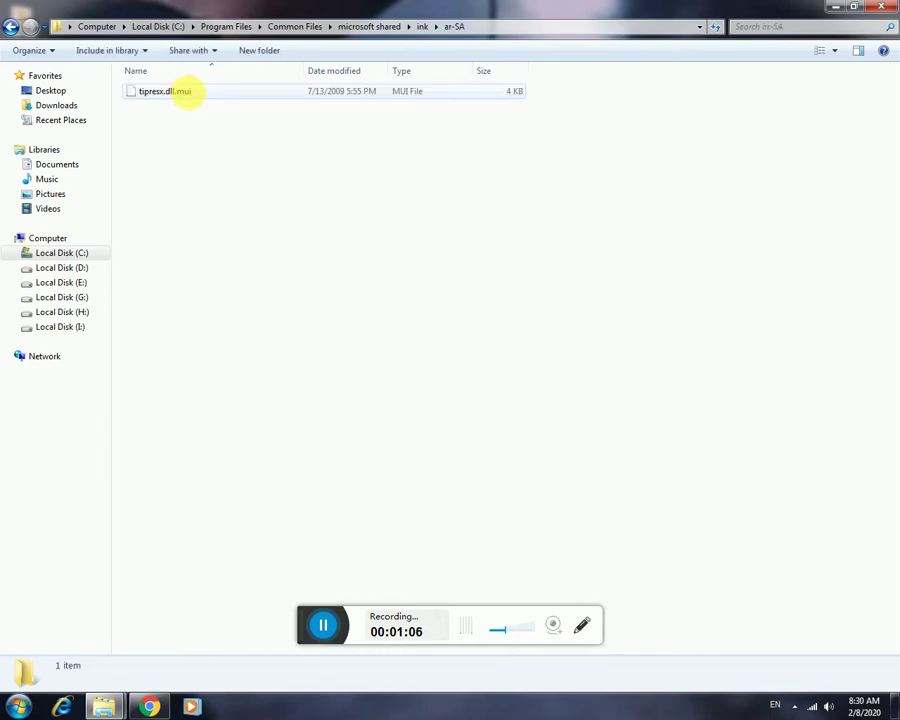
click(12, 26)
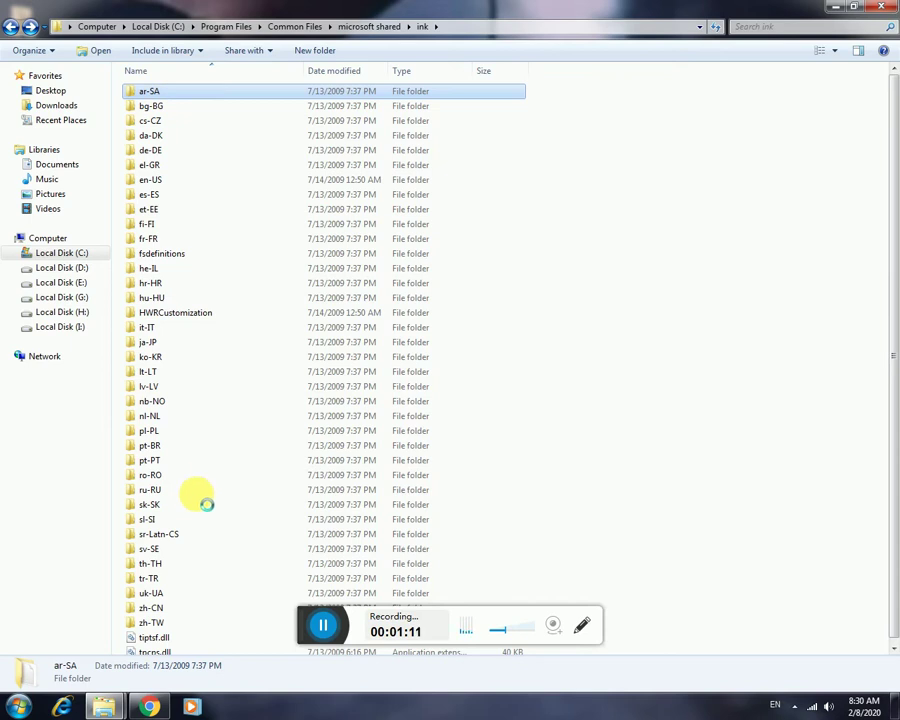
- Try to delete the ar-SA folder, retry the deletion once, and cancel it
key(shift+F10)
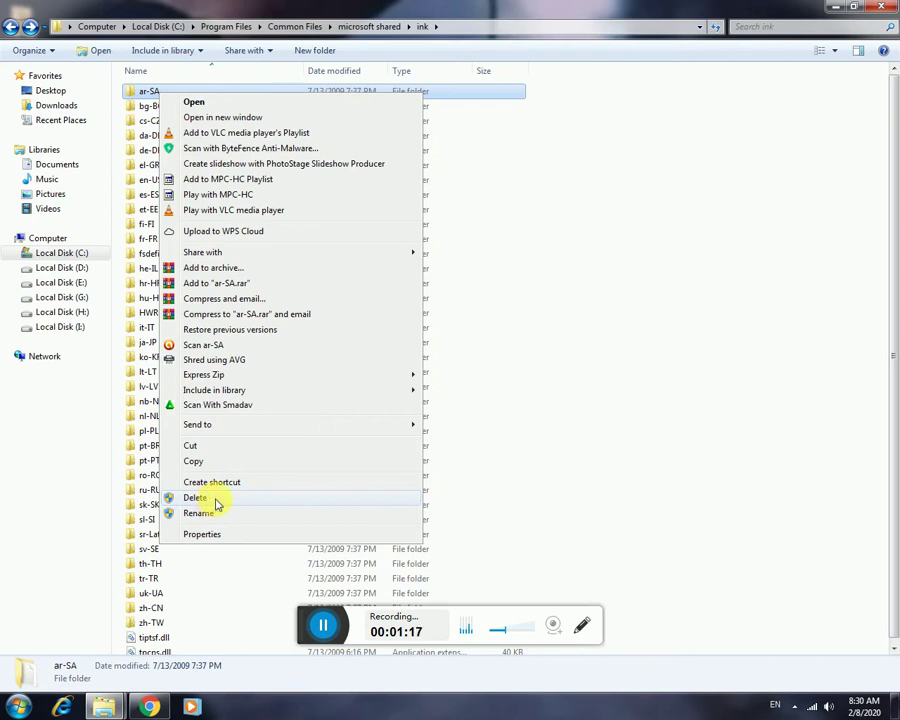
click(214, 499)
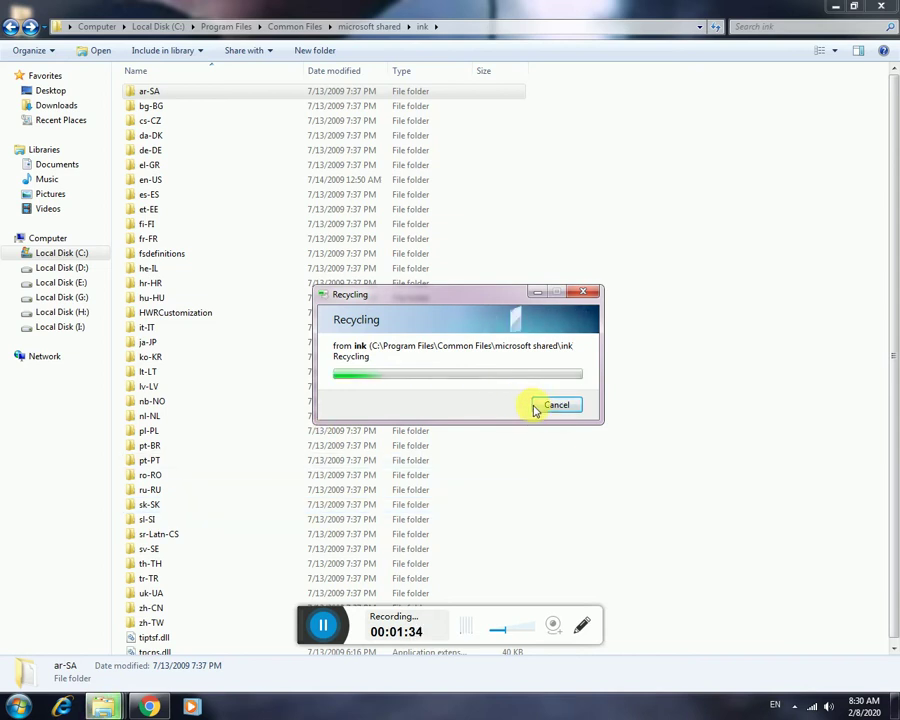
click(320, 625)
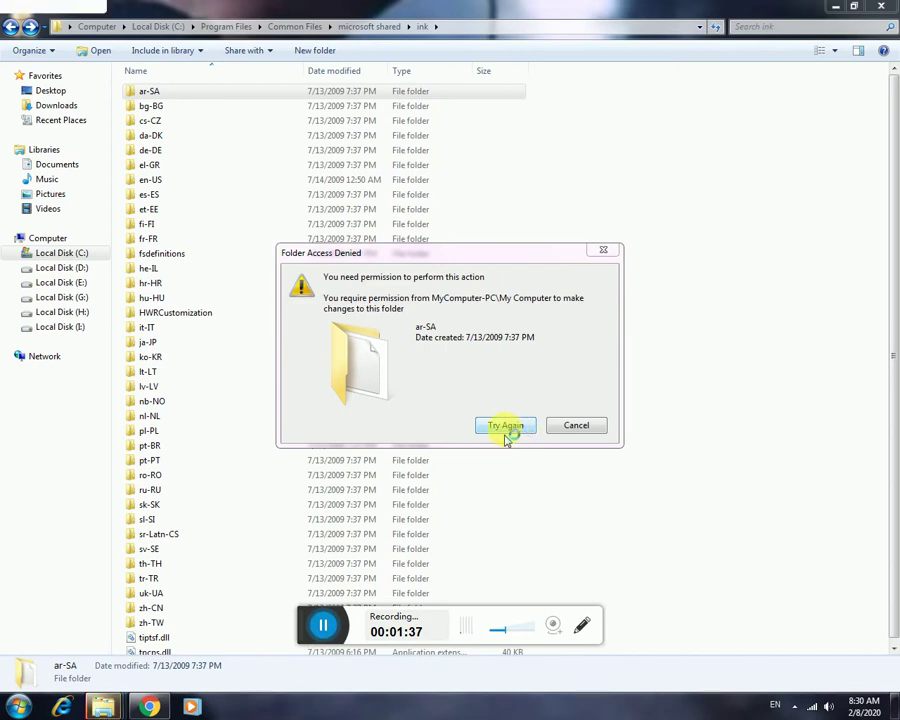
click(506, 430)
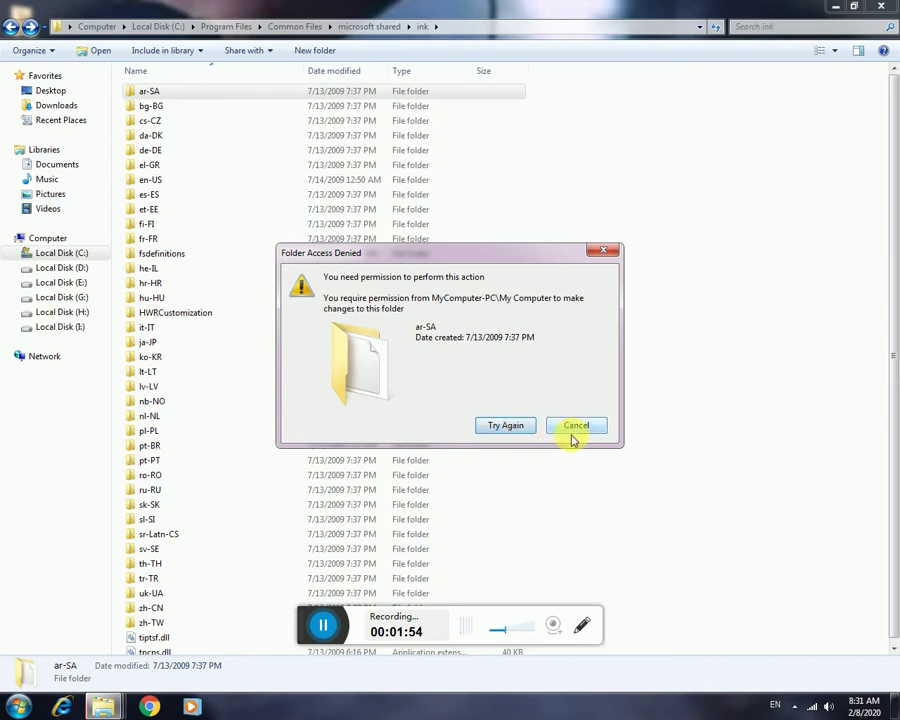
click(568, 426)
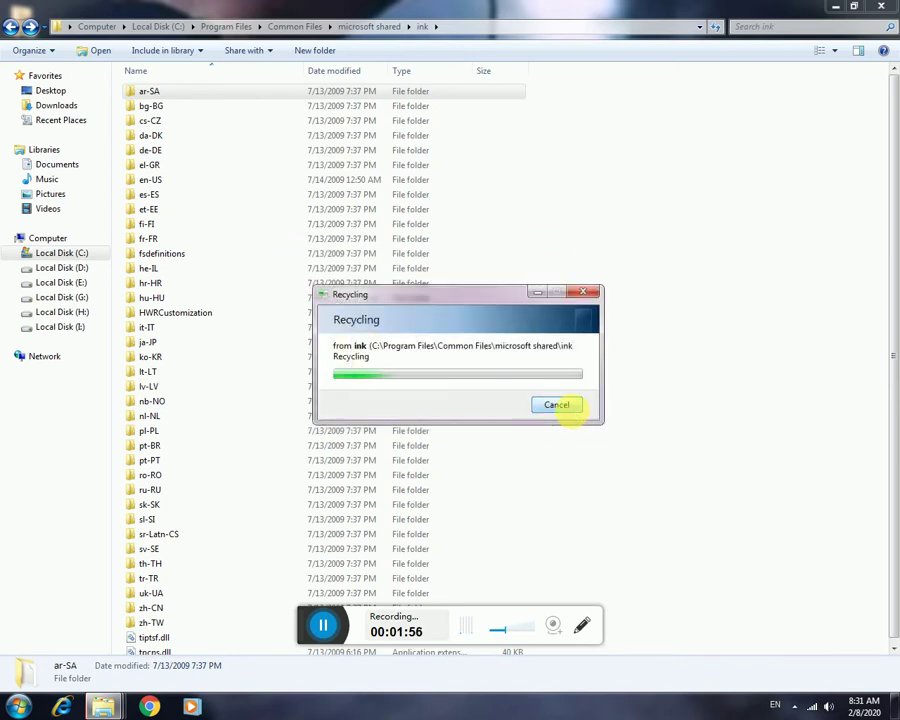
- In ar-SA's advanced security settings, assign ownership to the personal user account with Replace owner on subcontainers and objects enabled, and apply it
right_click(136, 91)
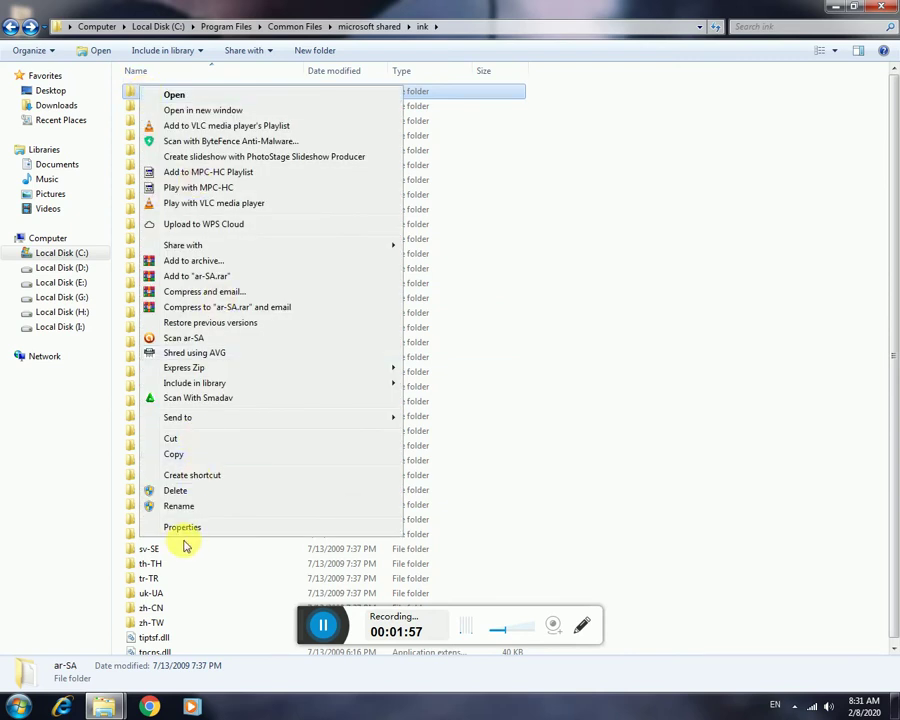
key(Escape)
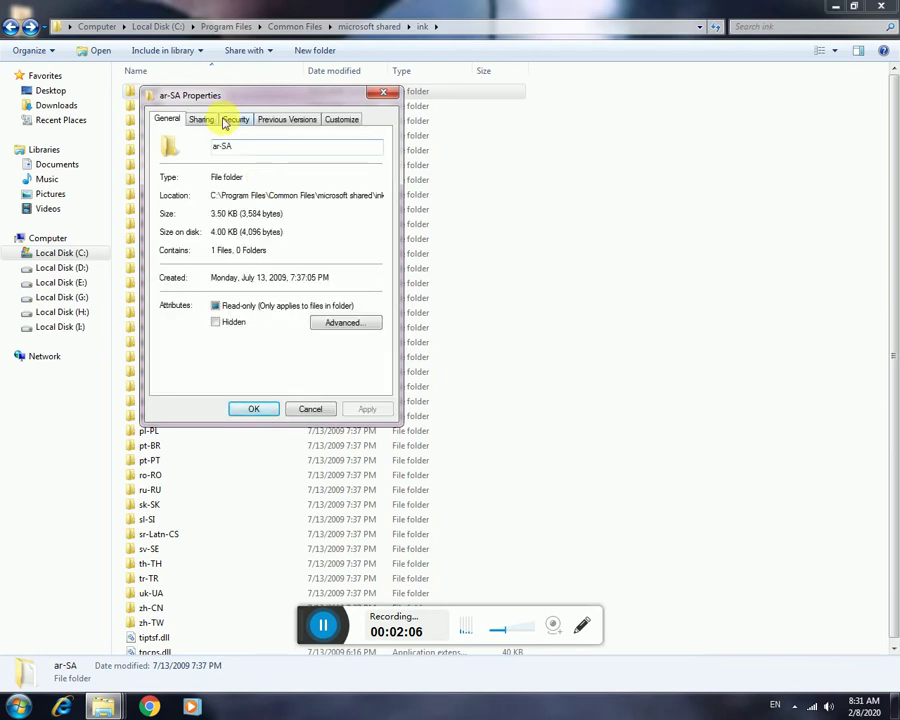
click(228, 120)
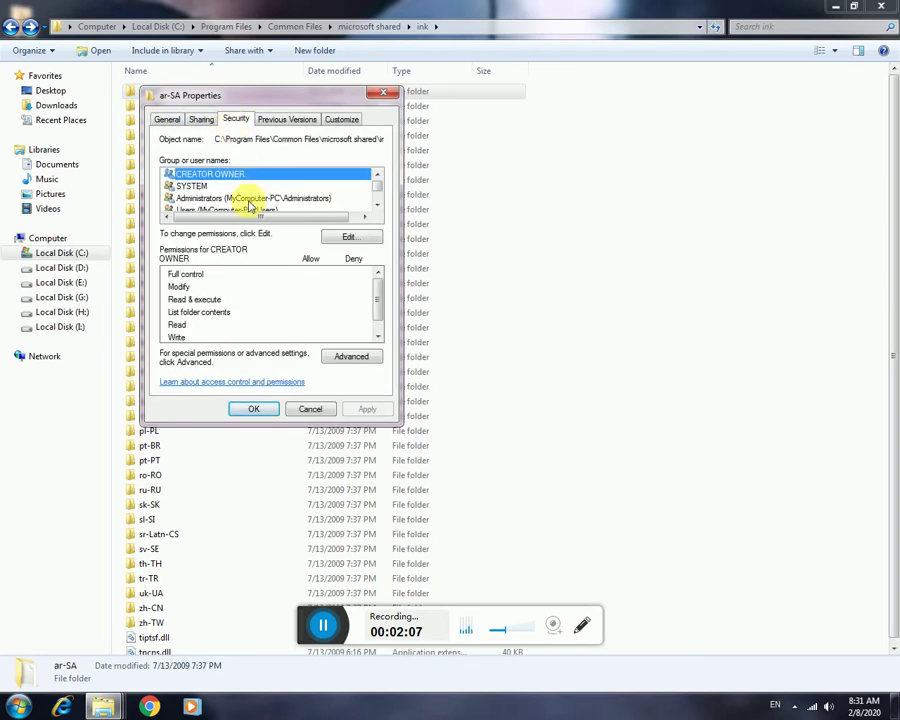
click(351, 357)
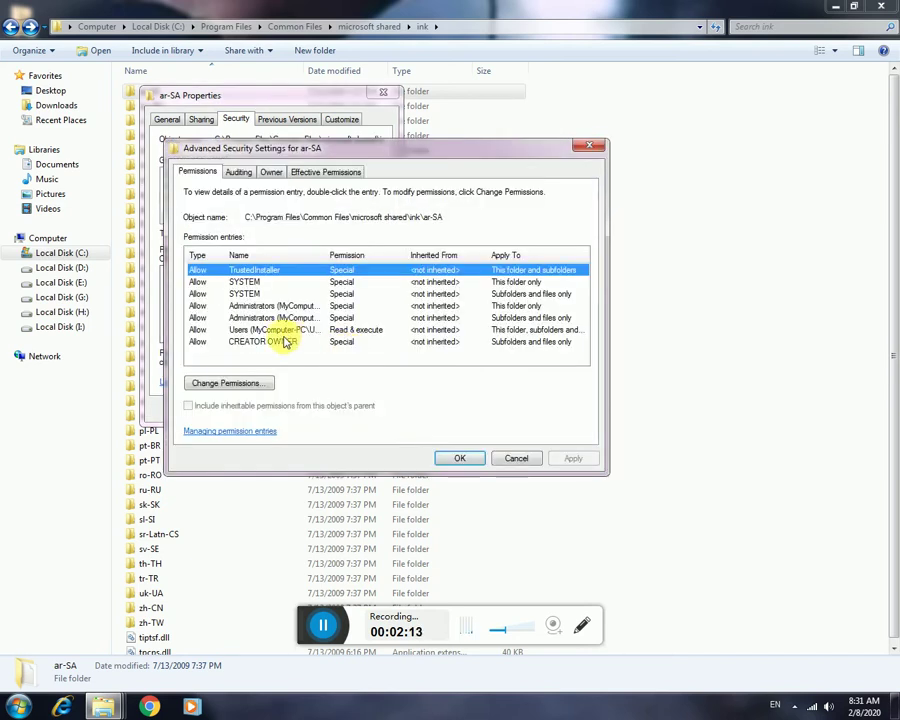
click(271, 173)
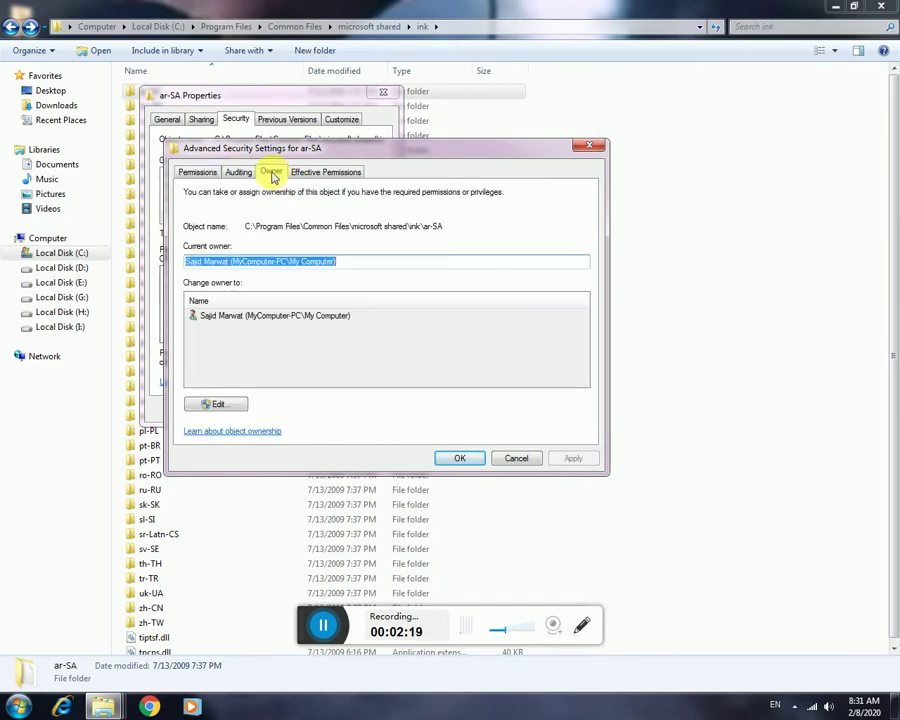
click(213, 403)
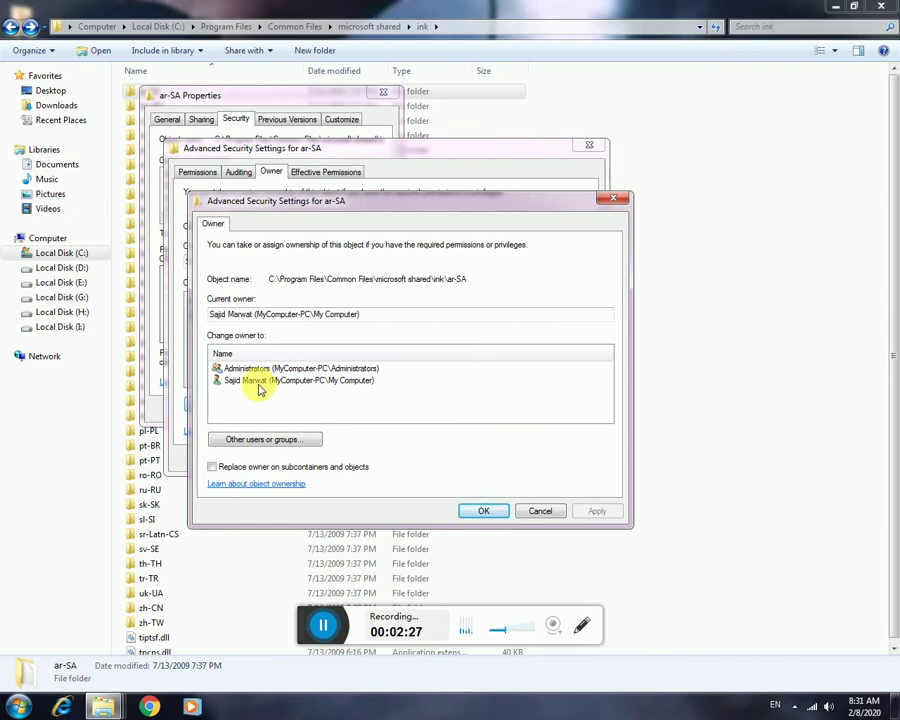
click(258, 383)
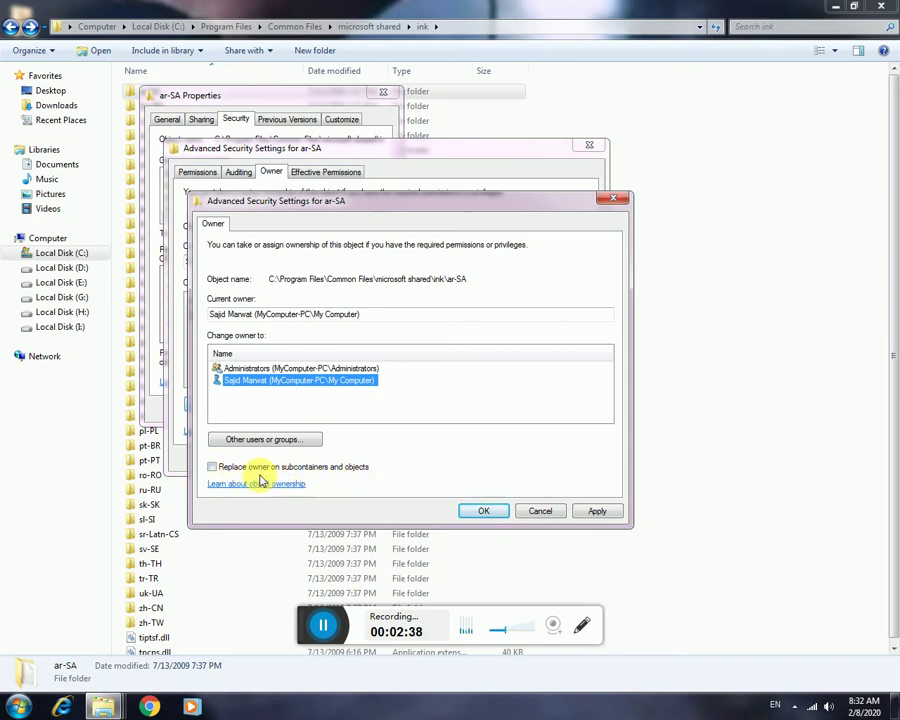
click(210, 466)
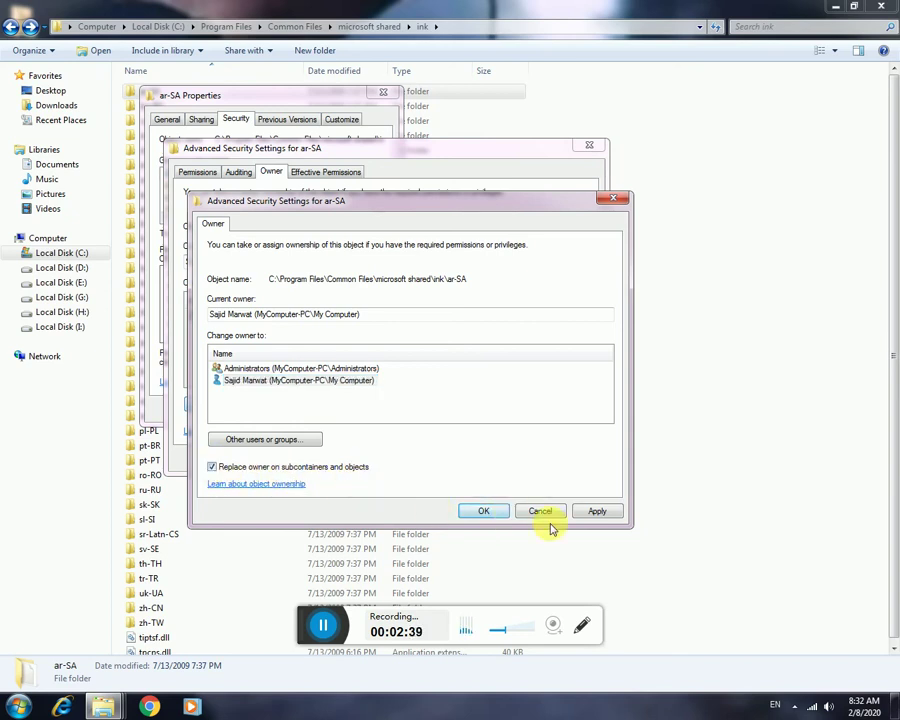
click(594, 512)
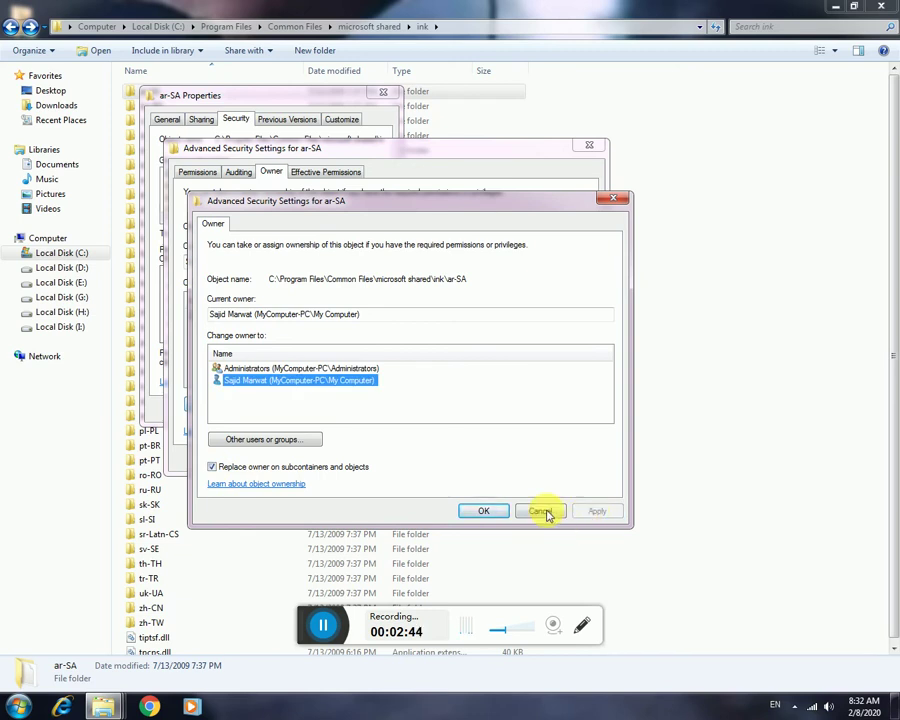
click(483, 512)
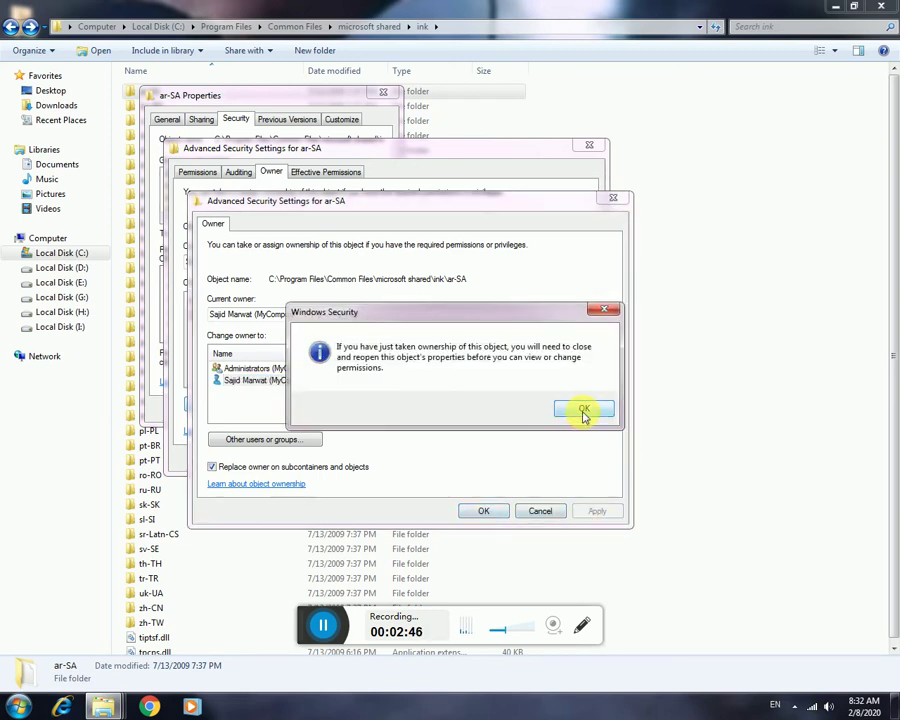
click(584, 410)
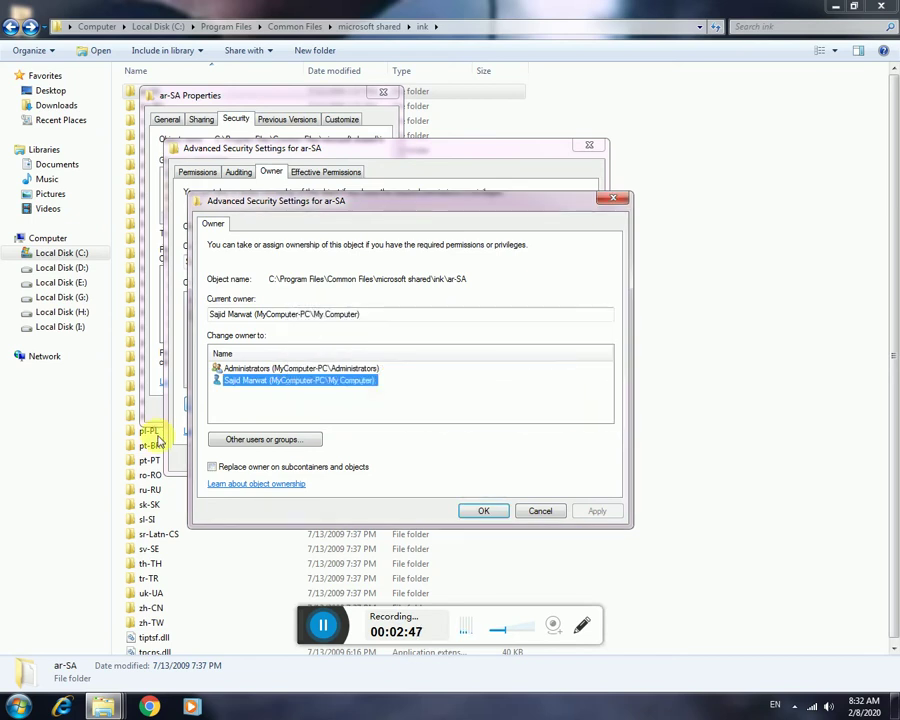
- Apply the owner replacement on ar-SA's subcontainers and objects once more and close the advanced security settings
click(213, 468)
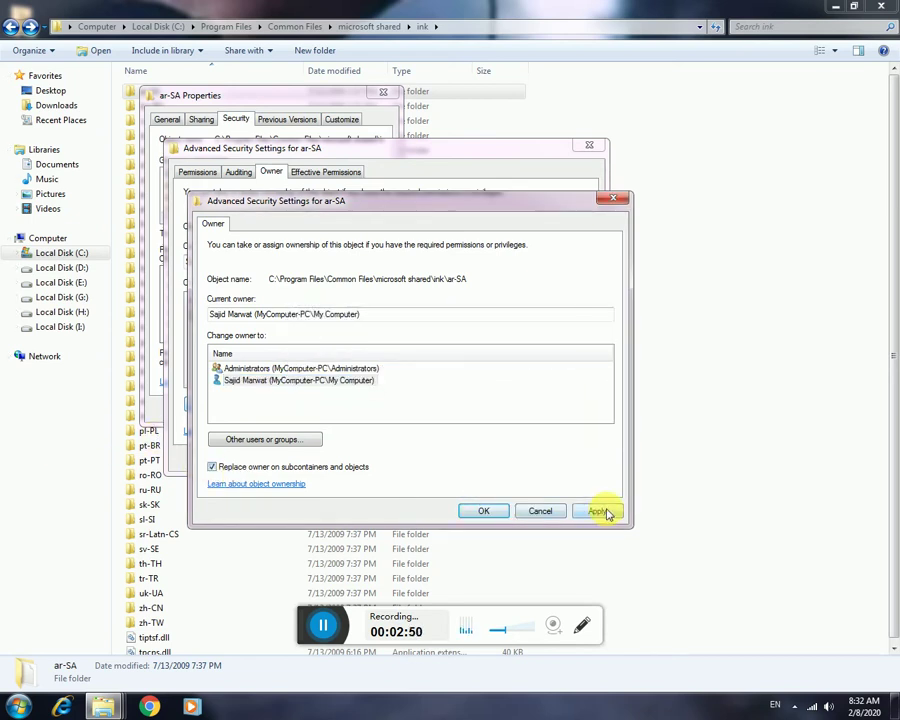
click(603, 512)
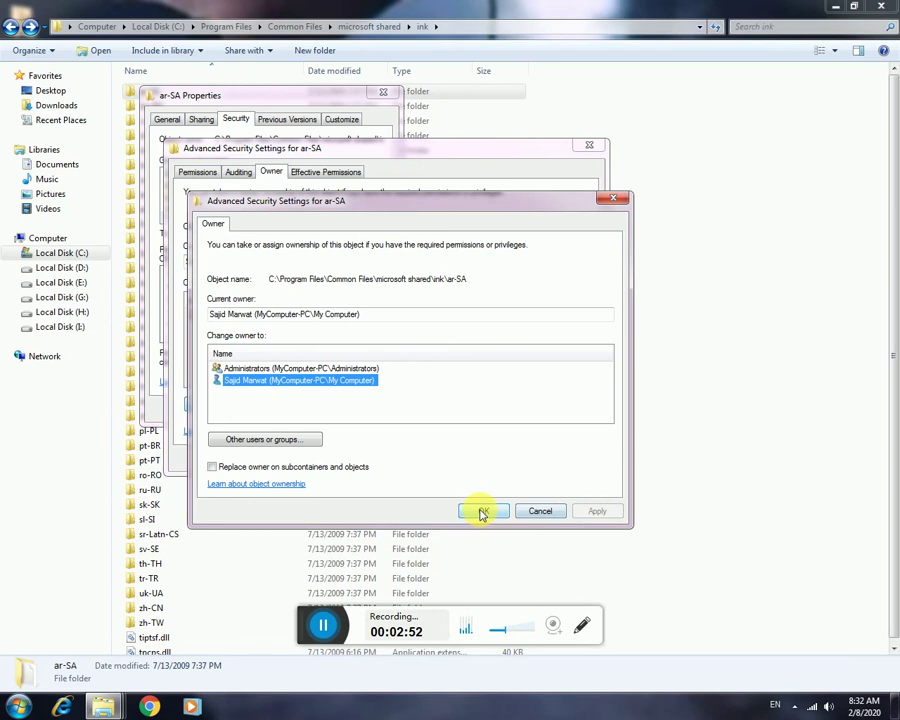
click(480, 511)
click(460, 458)
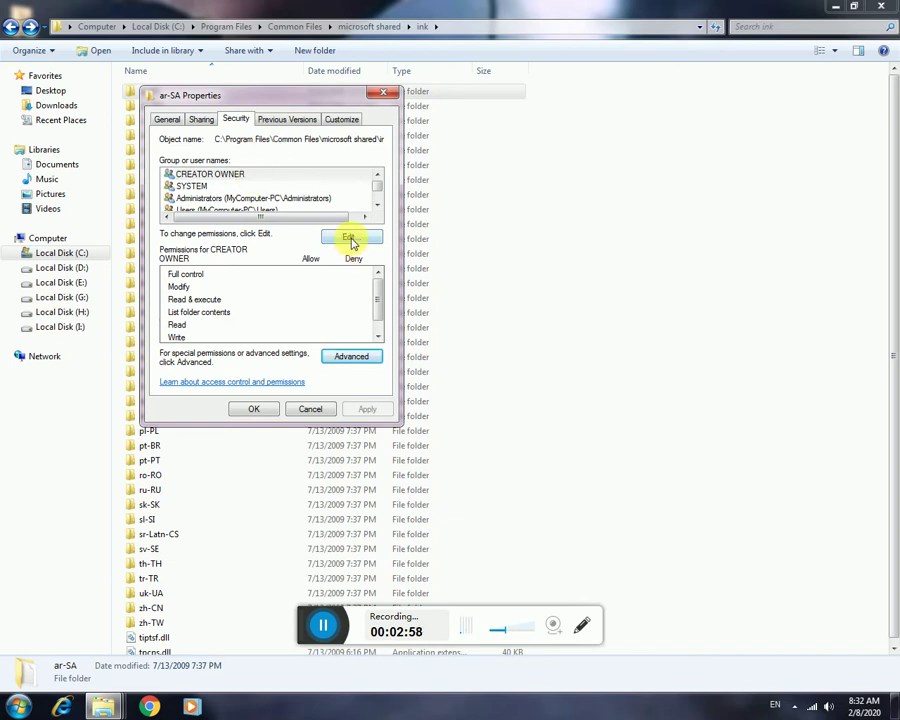
- Edit ar-SA's permissions to allow Full control for the Users group, apply them, and close the folder's properties
click(350, 240)
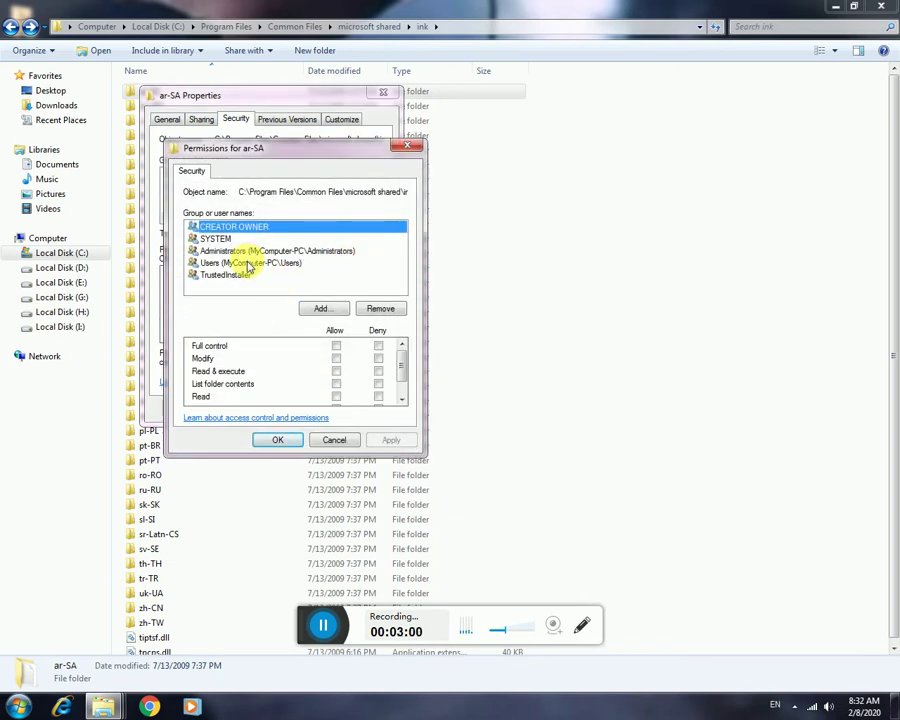
click(249, 262)
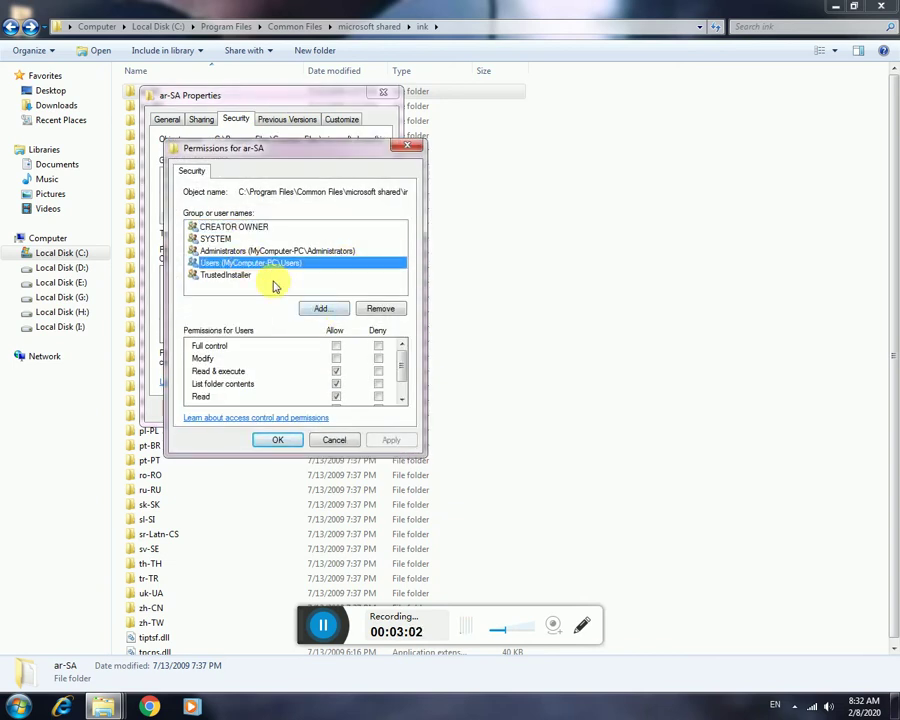
click(336, 349)
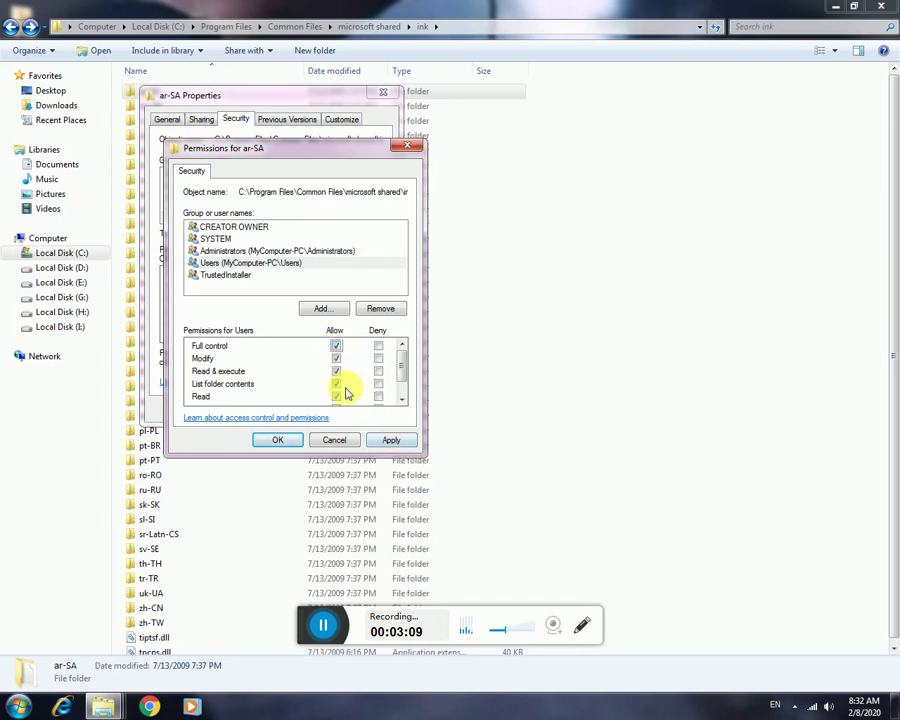
click(389, 441)
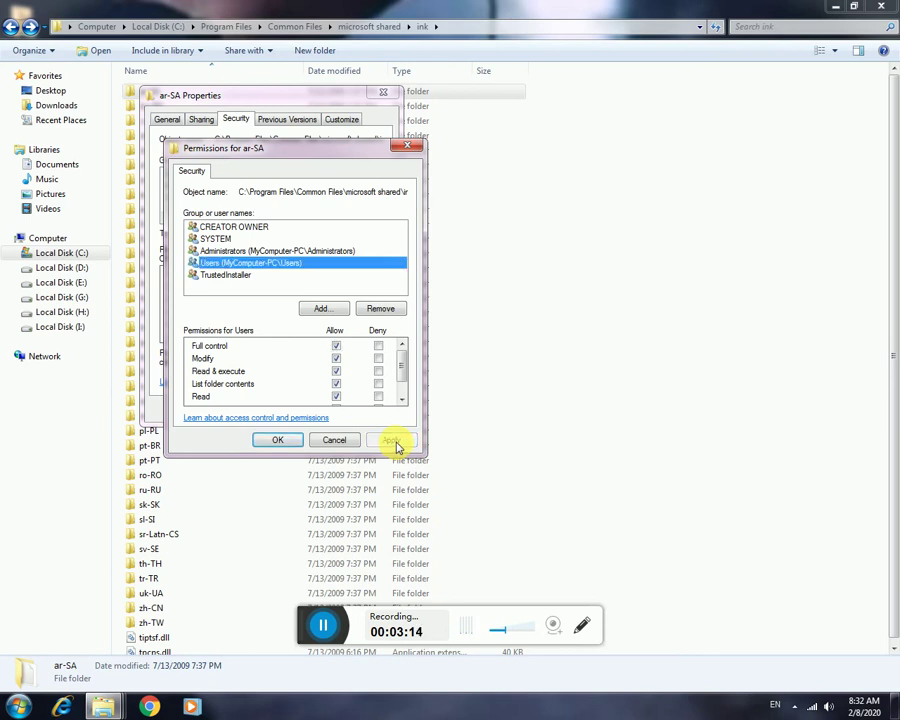
click(285, 443)
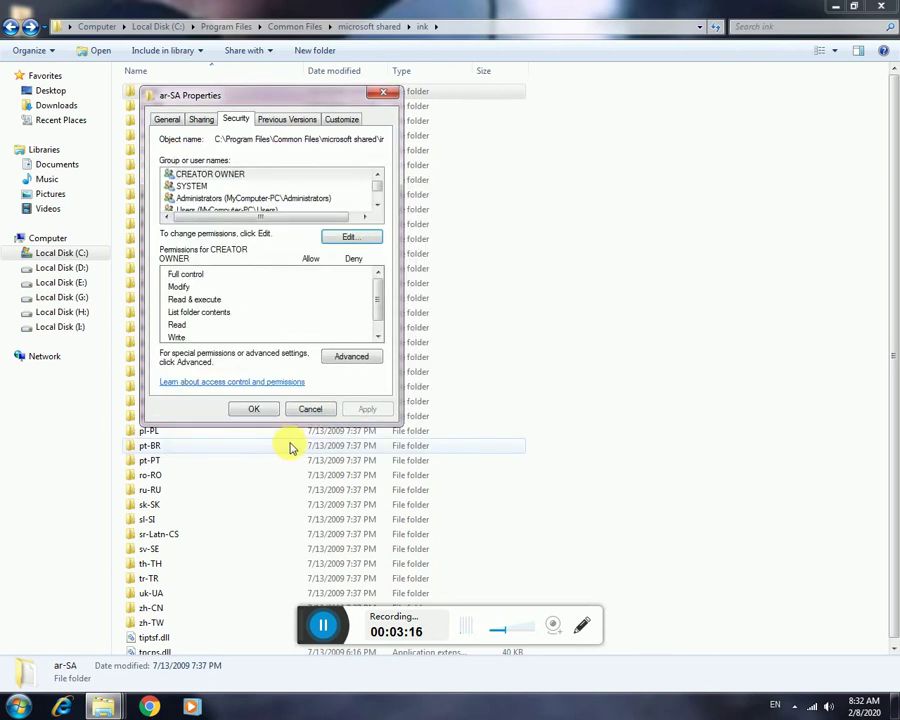
click(253, 410)
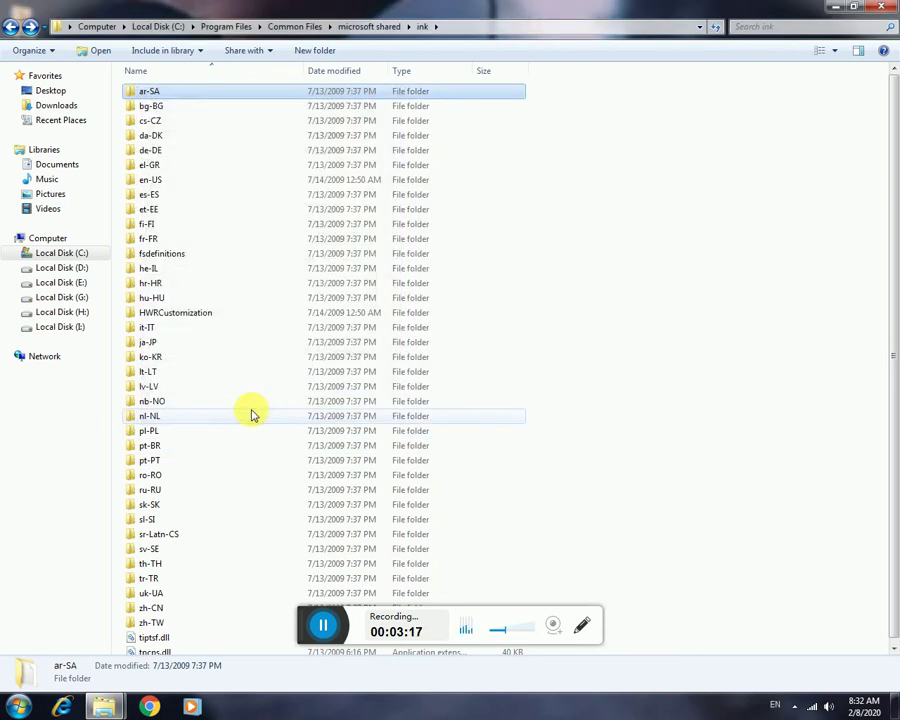
- Delete the ar-SA folder, moving it to the Recycle Bin
right_click(210, 93)
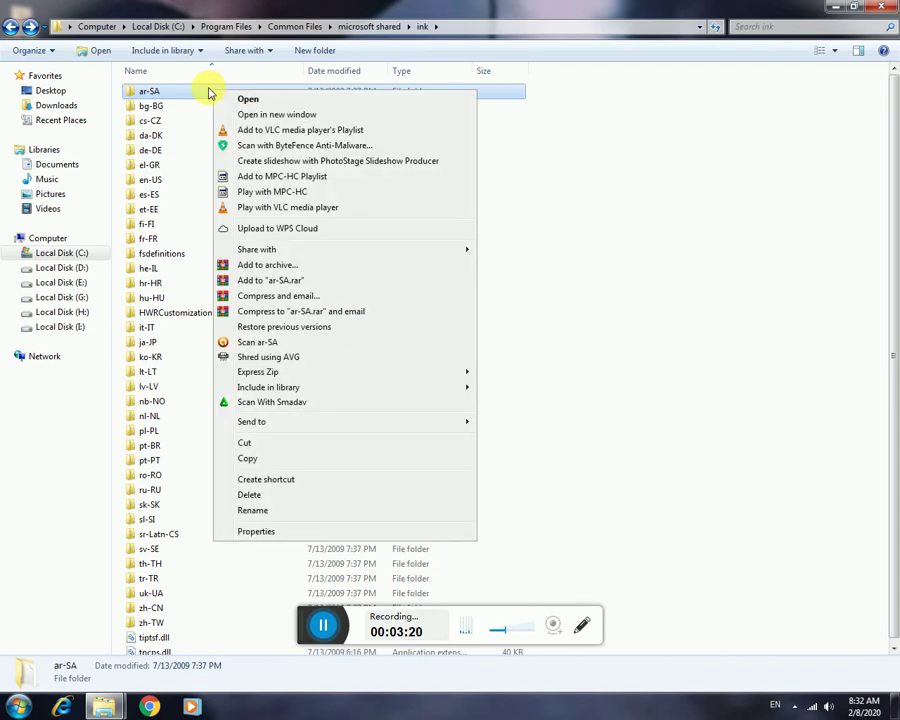
click(287, 496)
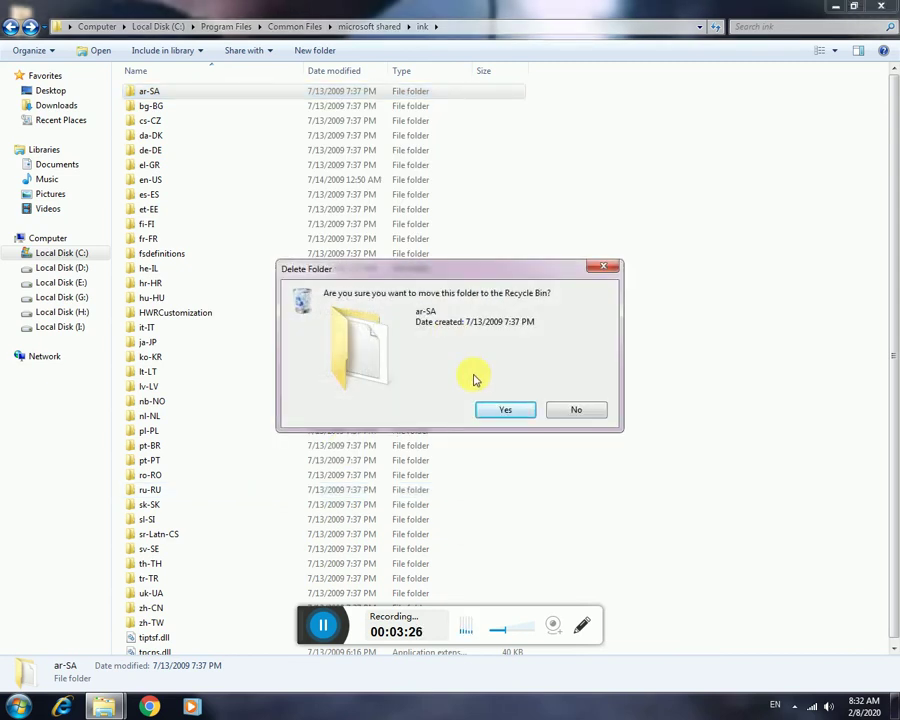
click(506, 409)
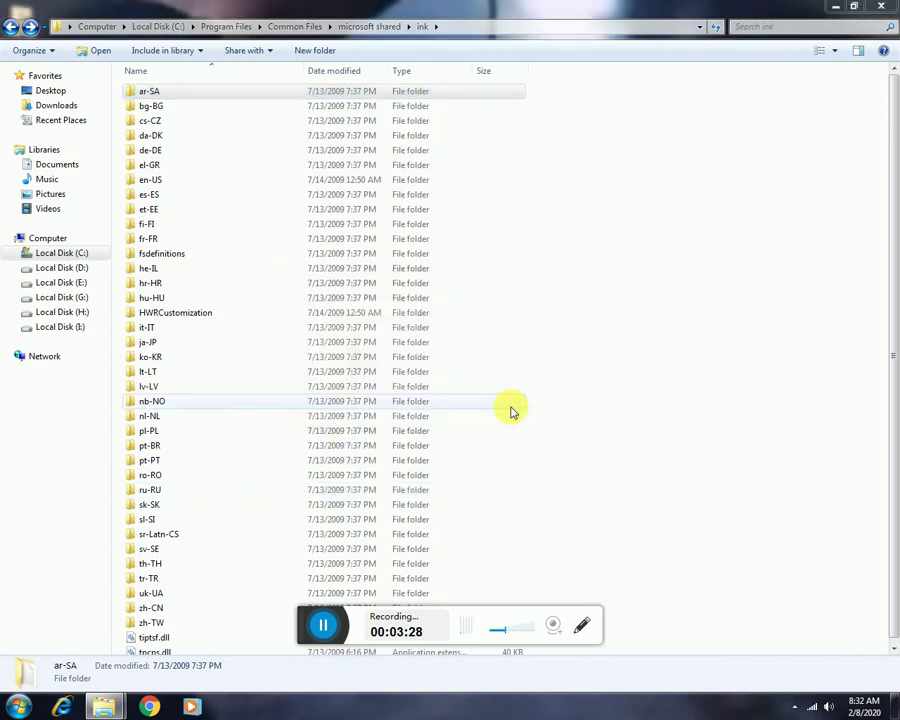